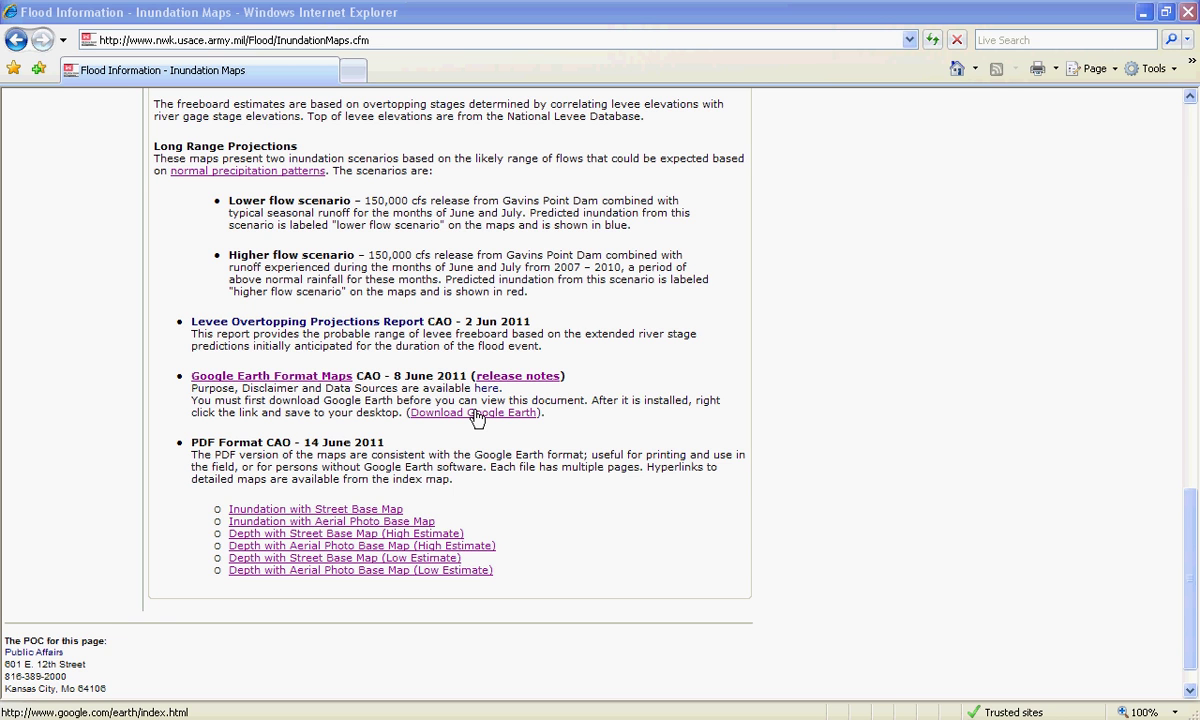
# Open the June 2011 Flood Estimates Public Release KMZ from the Google Earth Format Maps link
pyautogui.click(277, 379)
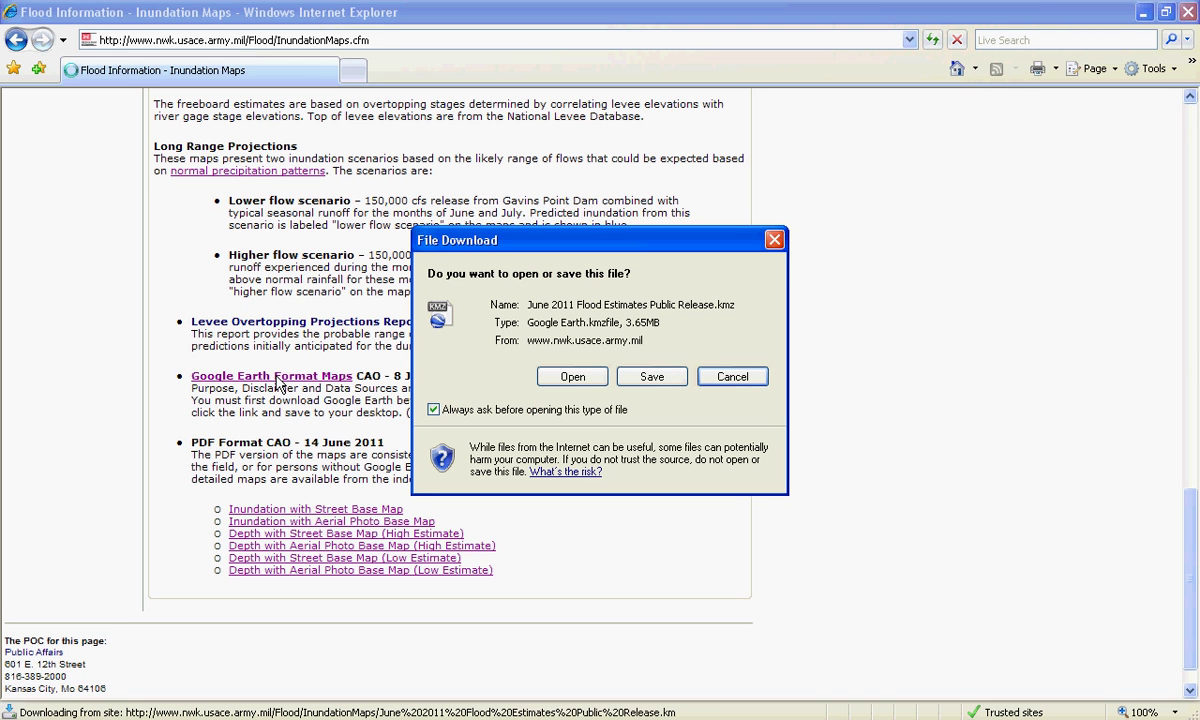
pyautogui.click(568, 379)
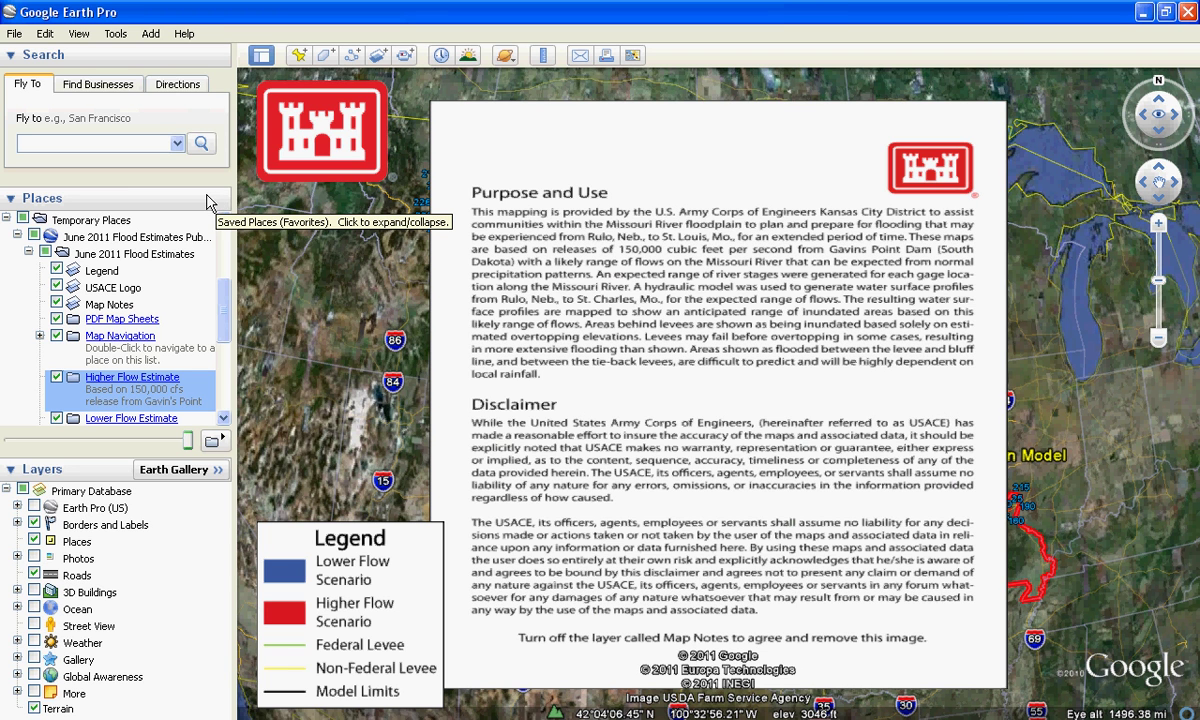
pyautogui.click(57, 304)
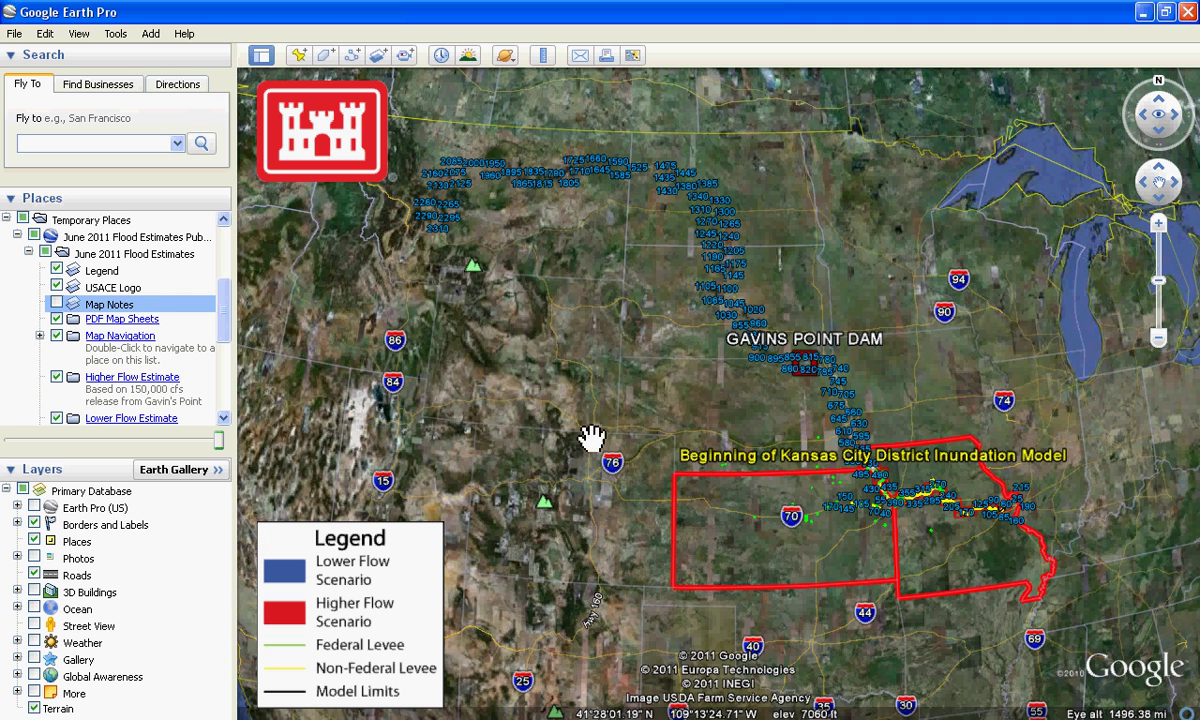
pyautogui.moveTo(795, 425); pyautogui.dragTo(411, 426)
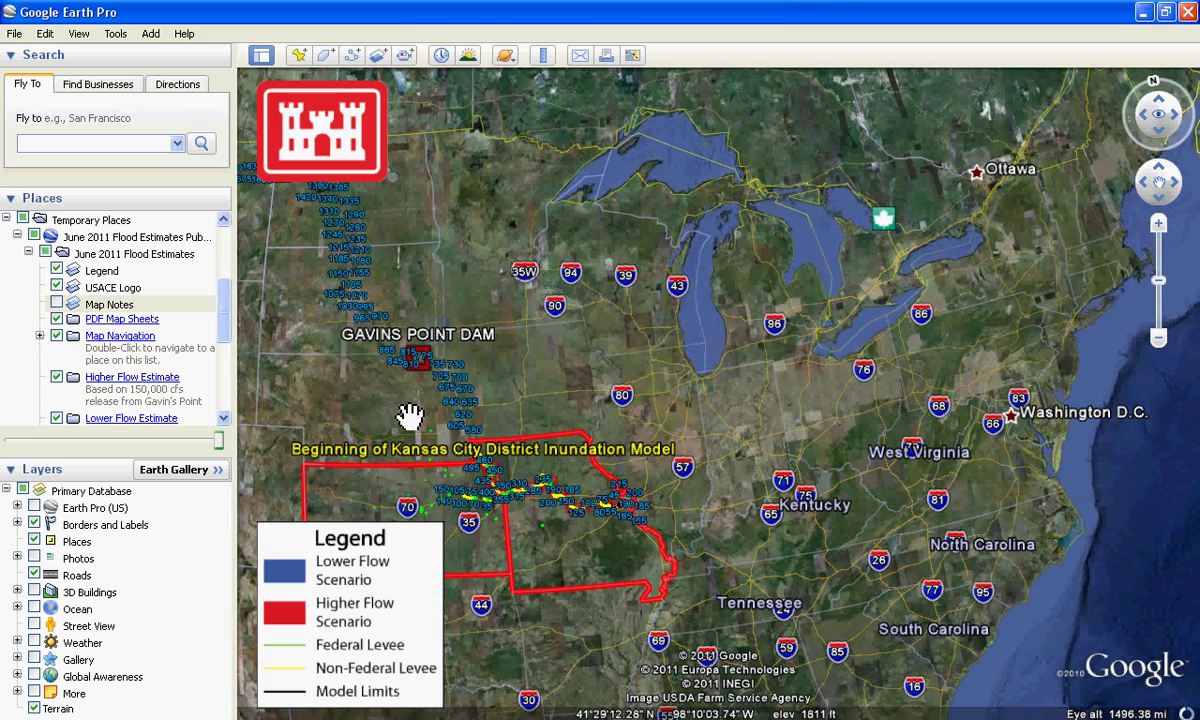
pyautogui.scroll(2, 410, 520)
pyautogui.scroll(3, 544, 512)
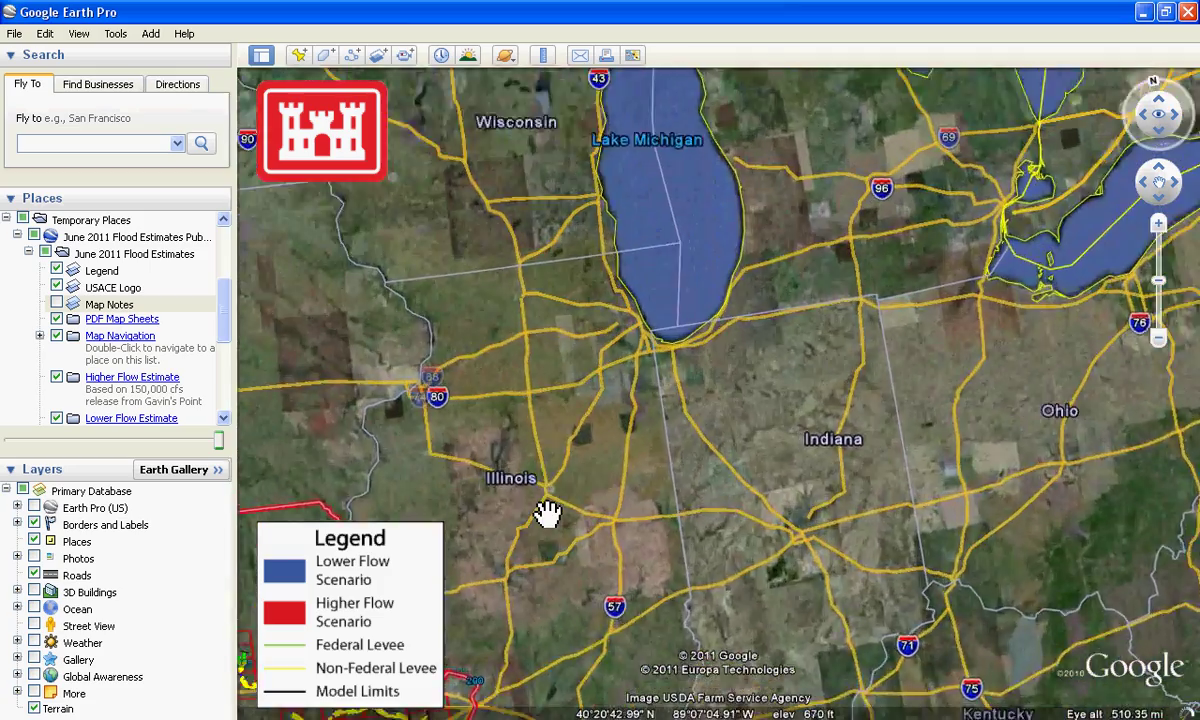
pyautogui.scroll(-3, 545, 513)
pyautogui.scroll(-3, 545, 513)
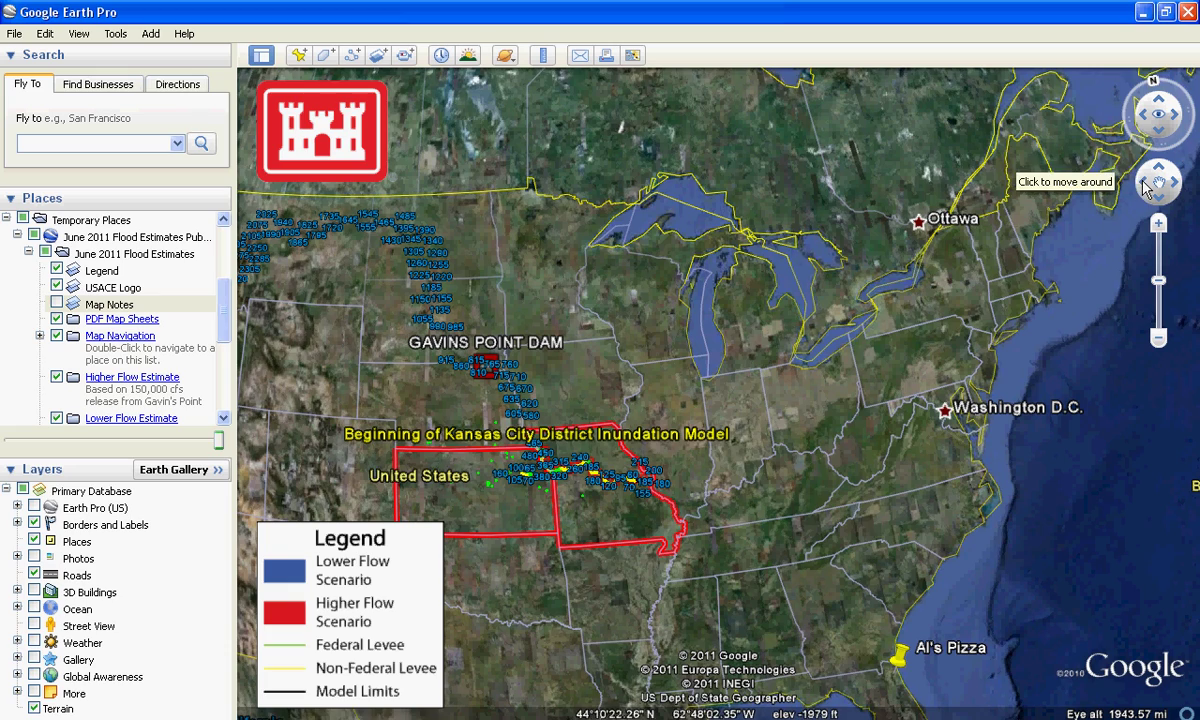
# Pan west, then zoom in and back out to frame the Missouri River from Gavins Point Dam
pyautogui.moveTo(1147, 185)
pyautogui.mouseDown()
pyautogui.moveTo(1178, 190)
pyautogui.moveTo(1163, 205)
pyautogui.moveTo(1158, 178)
pyautogui.mouseUp()
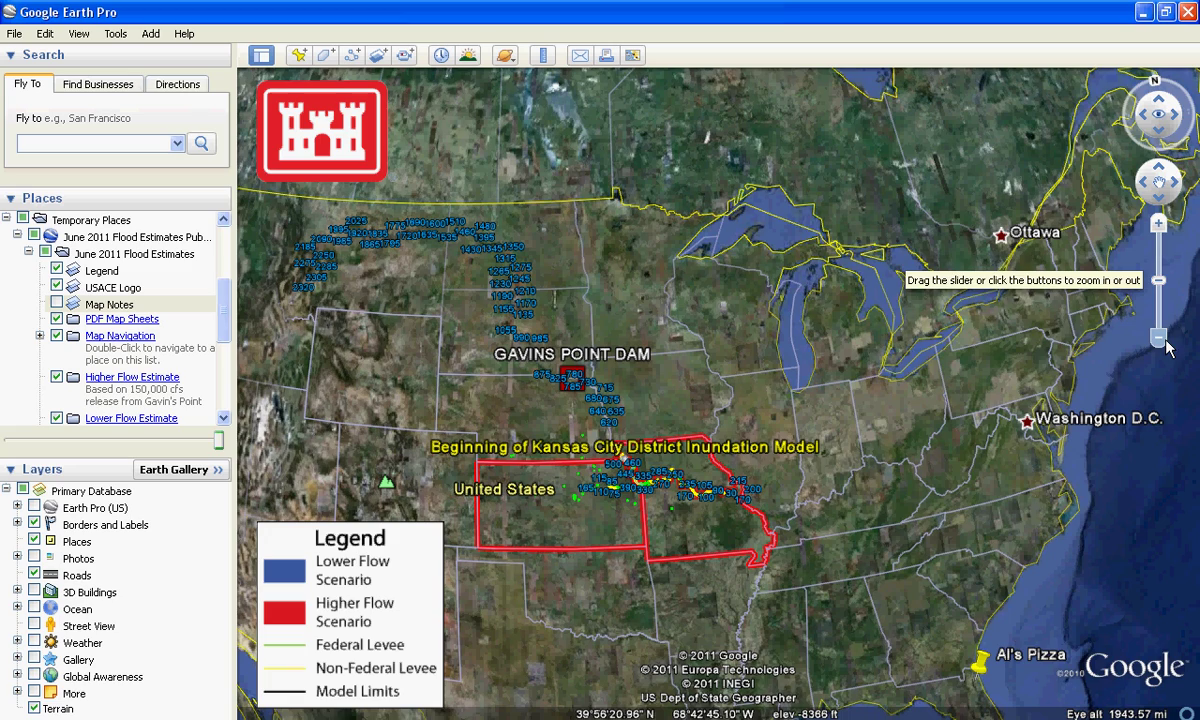
pyautogui.click(1158, 222)
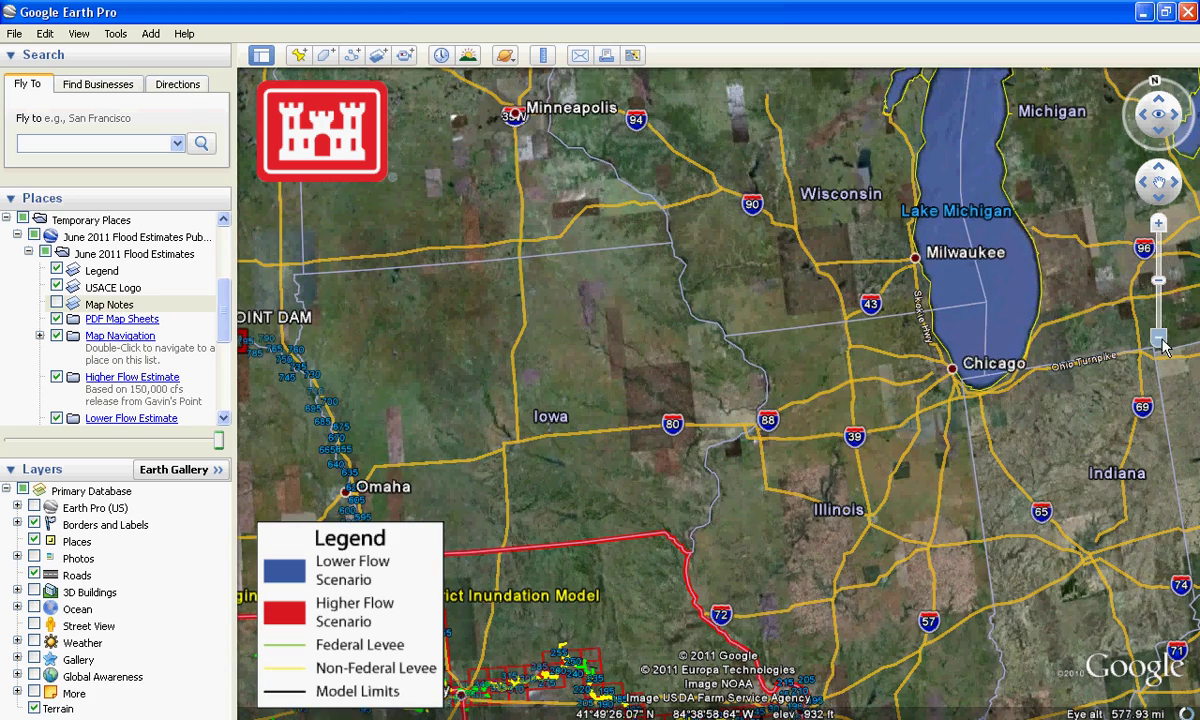
pyautogui.click(1159, 339)
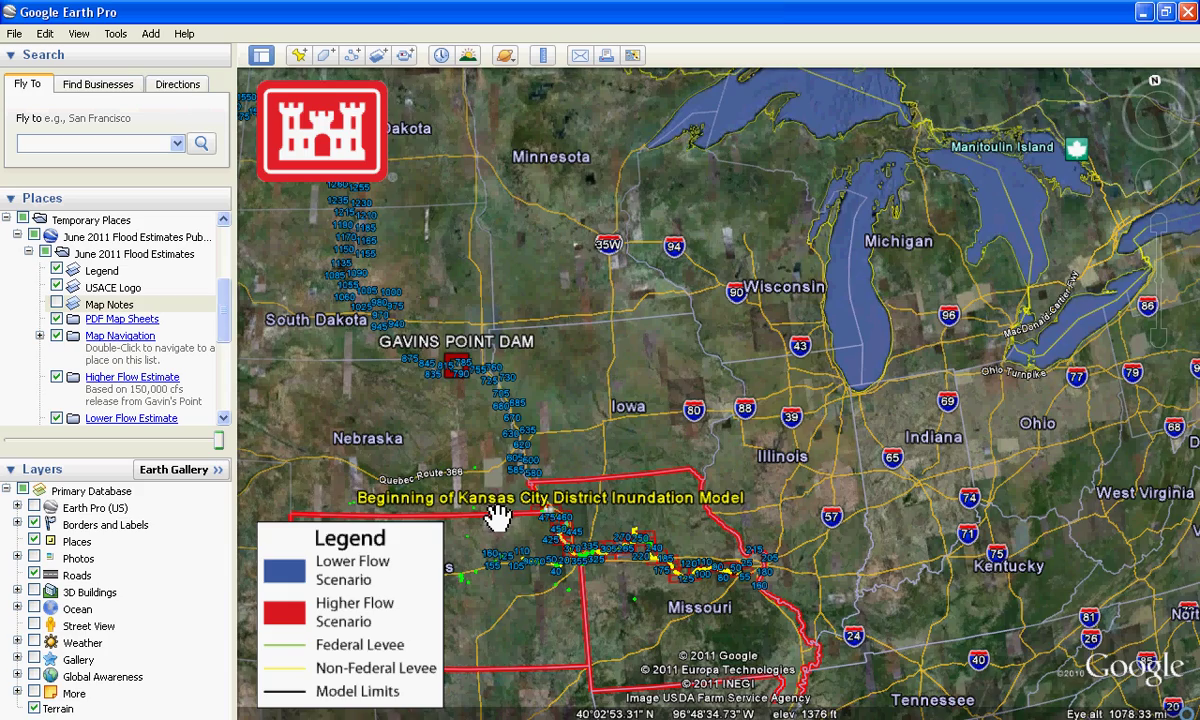
# Zoom in along the river past Kansas City and open the Map Sheet 26 outline's balloon
pyautogui.moveTo(723, 461); pyautogui.dragTo(845, 543)
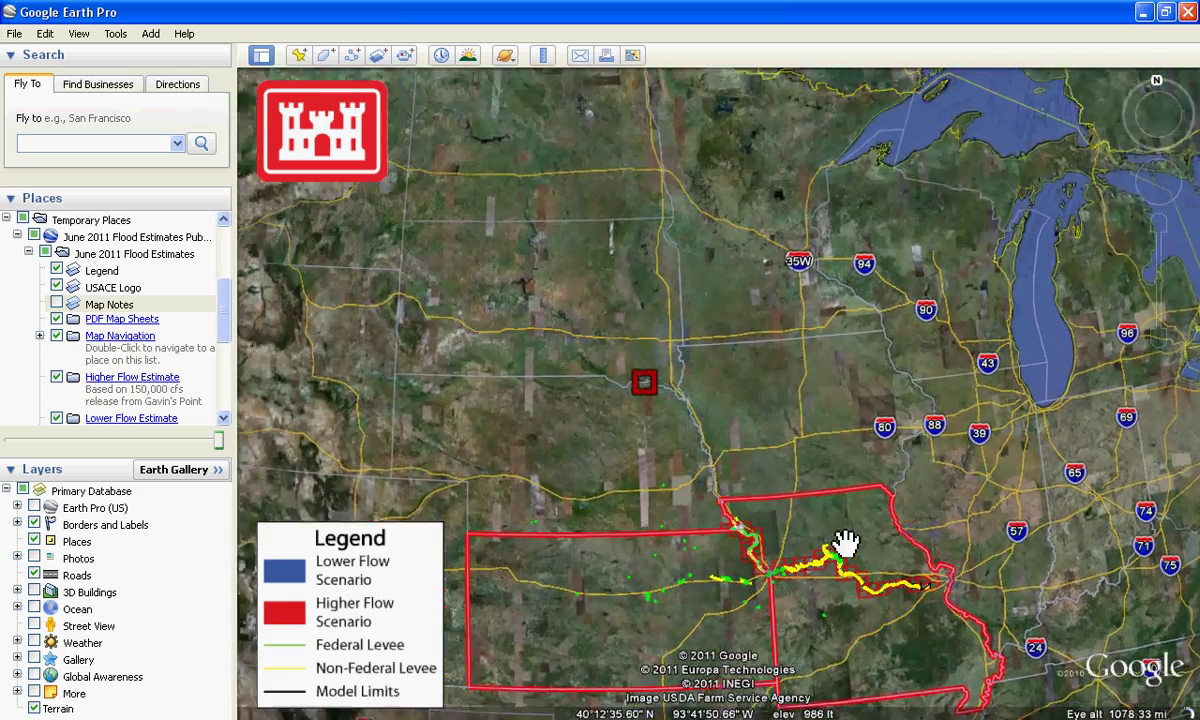
pyautogui.scroll(5, 845, 543)
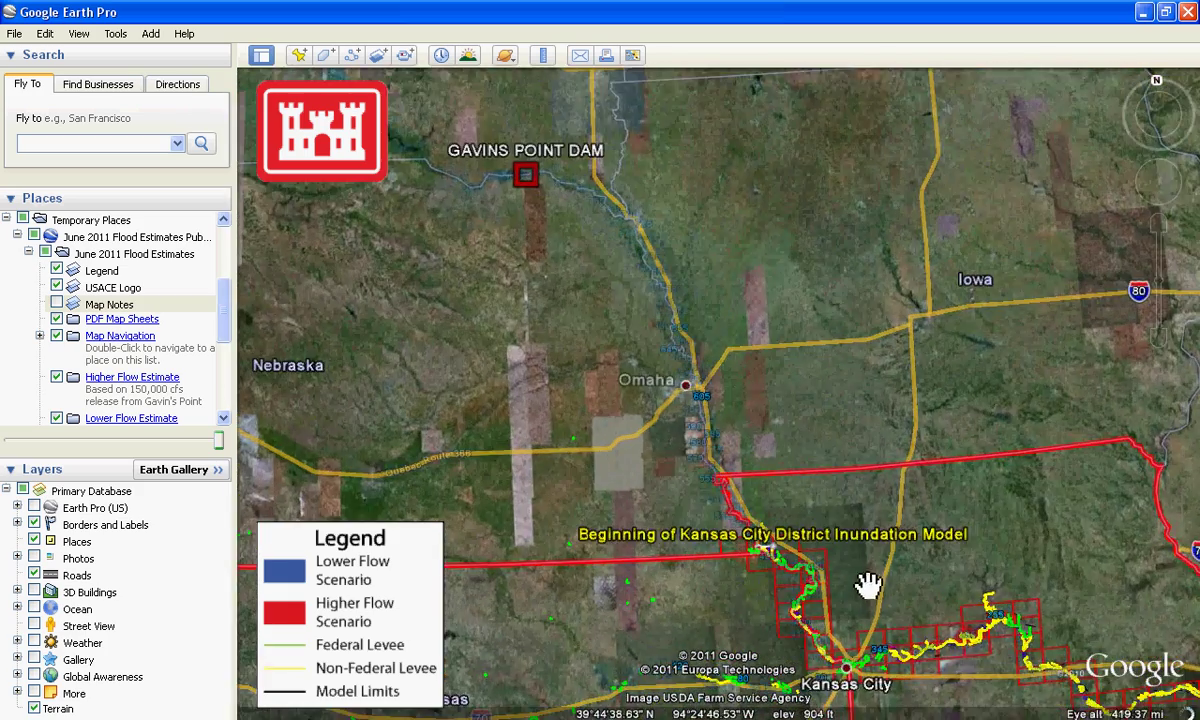
pyautogui.moveTo(868, 585); pyautogui.dragTo(737, 399)
pyautogui.scroll(5, 876, 603)
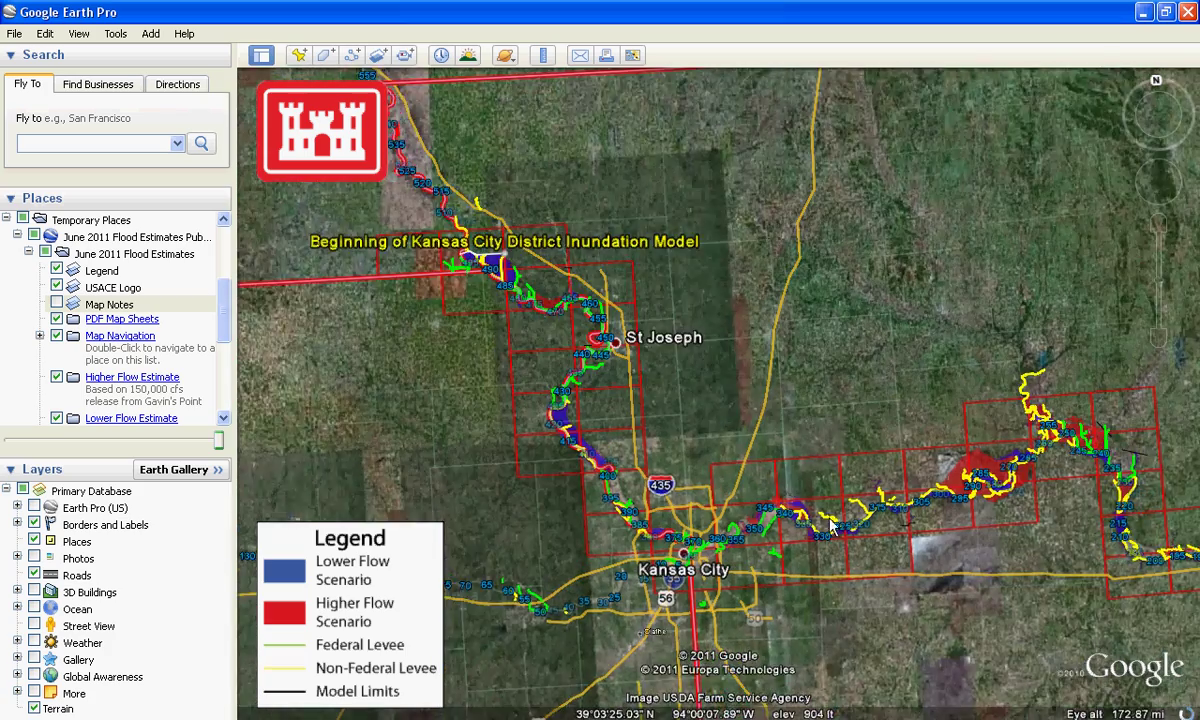
pyautogui.moveTo(830, 525); pyautogui.dragTo(755, 421)
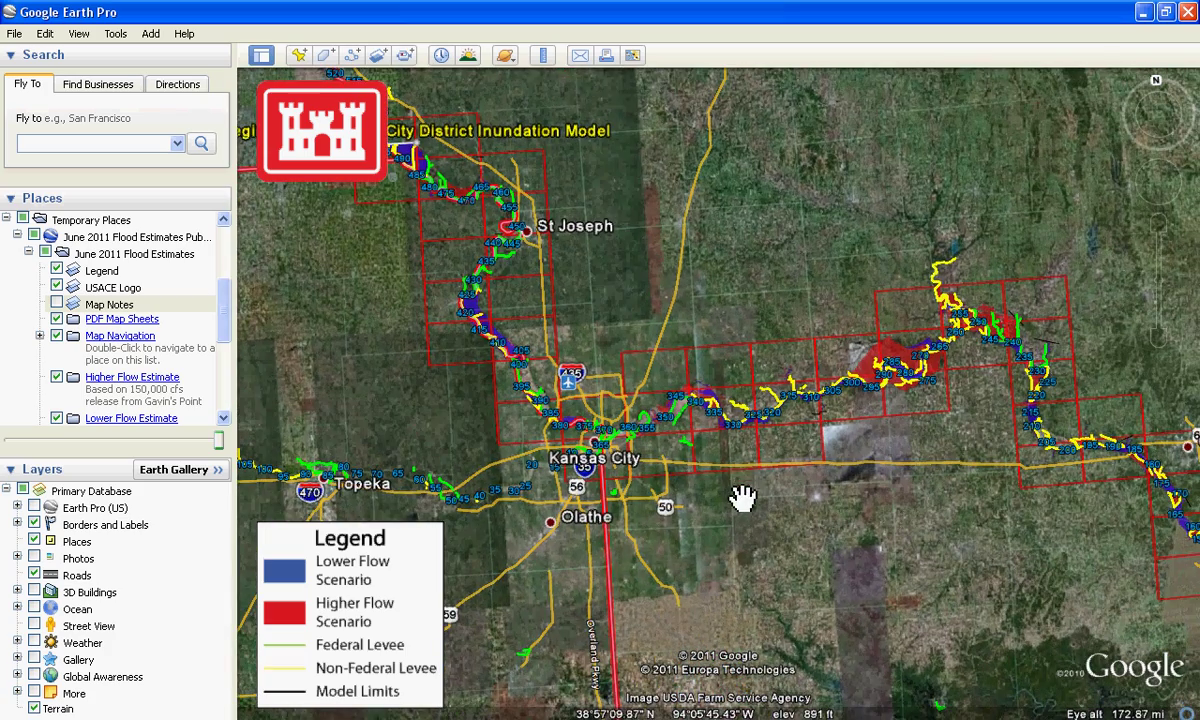
pyautogui.scroll(3, 735, 395)
pyautogui.click(872, 420)
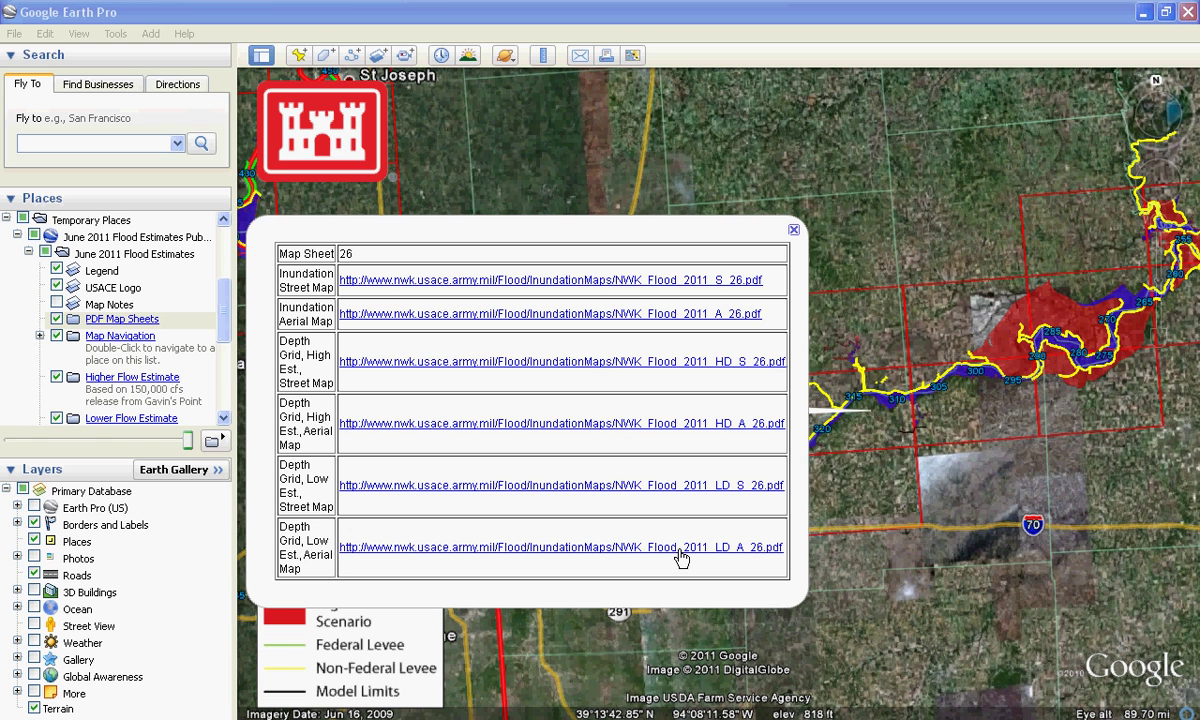
# Open the Low Estimate depth street map NWK_Flood_2011_LD_S_26.pdf in Firefox
pyautogui.click(643, 486)
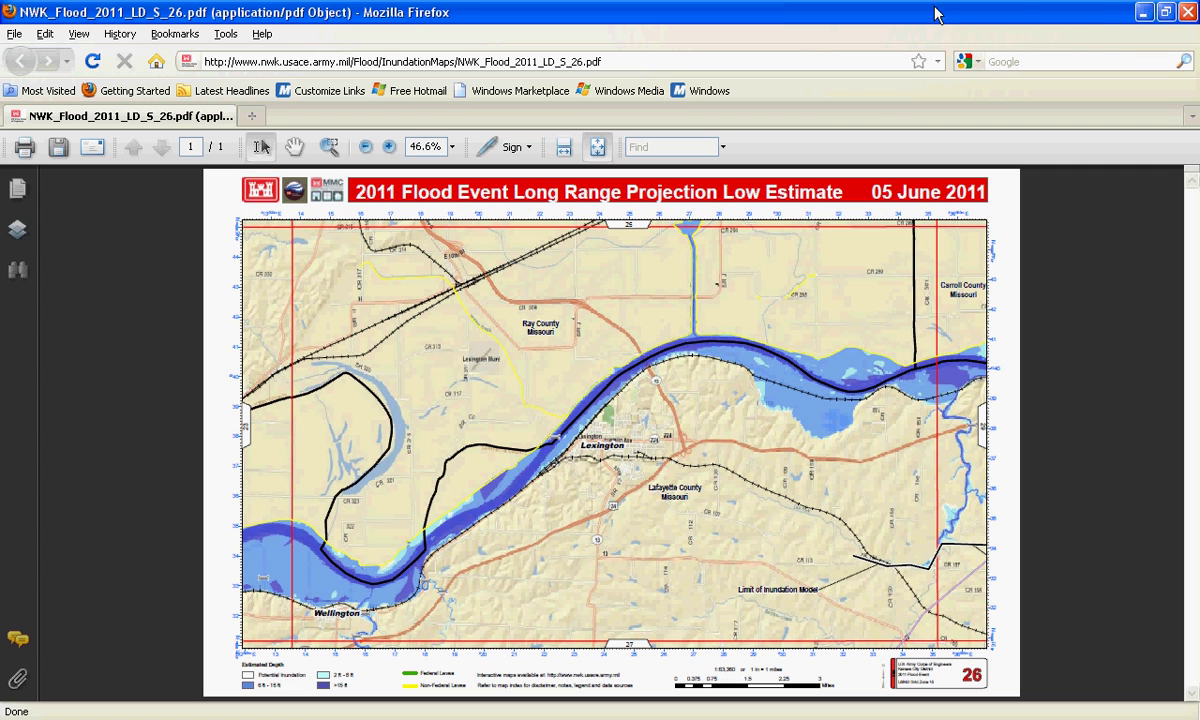
# Minimize the Firefox window showing the sheet 26 flood map PDF
pyautogui.click(1141, 11)
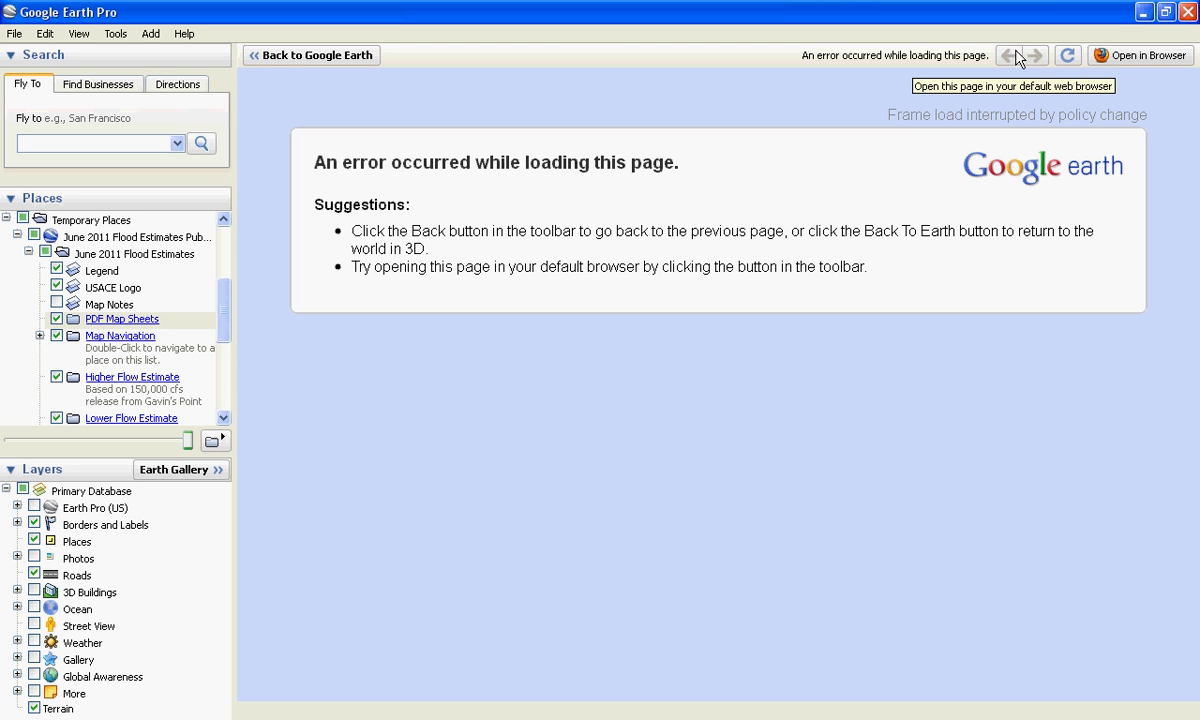
# Leave the page-load error and return to the Kansas City flood map
pyautogui.click(363, 56)
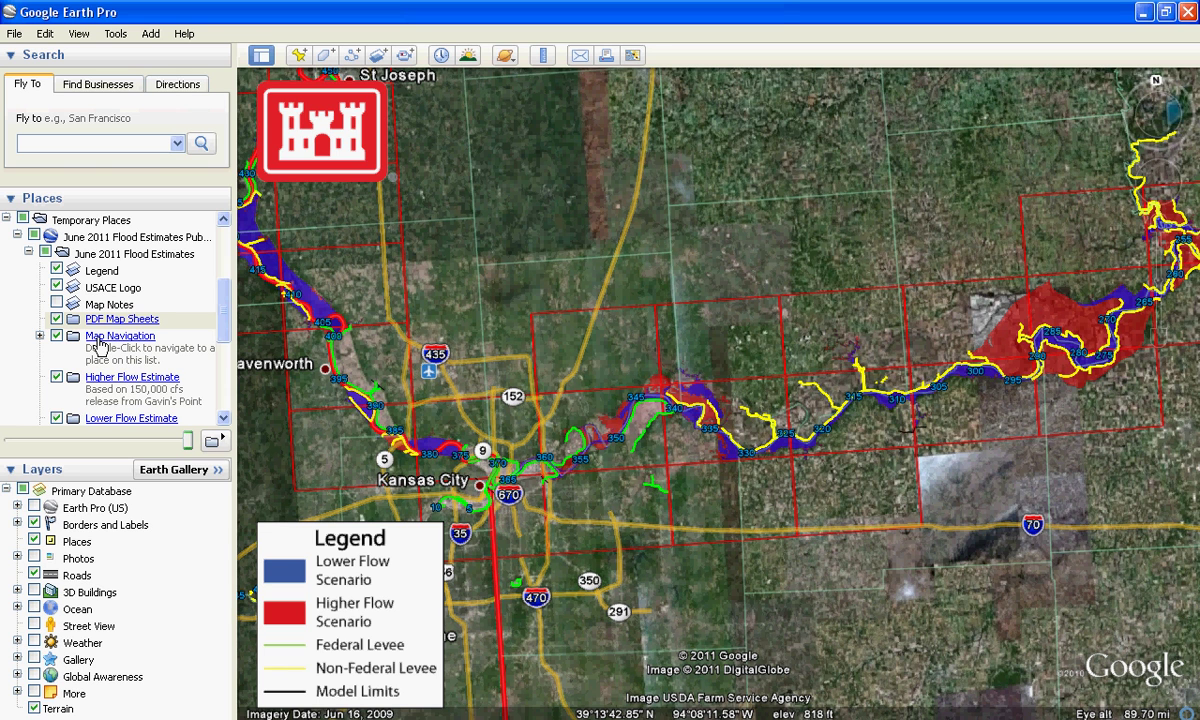
# Fly to St Joseph, MO from the Map Navigation places, then collapse that folder
pyautogui.click(40, 336)
pyautogui.moveTo(225, 278); pyautogui.dragTo(222, 290)
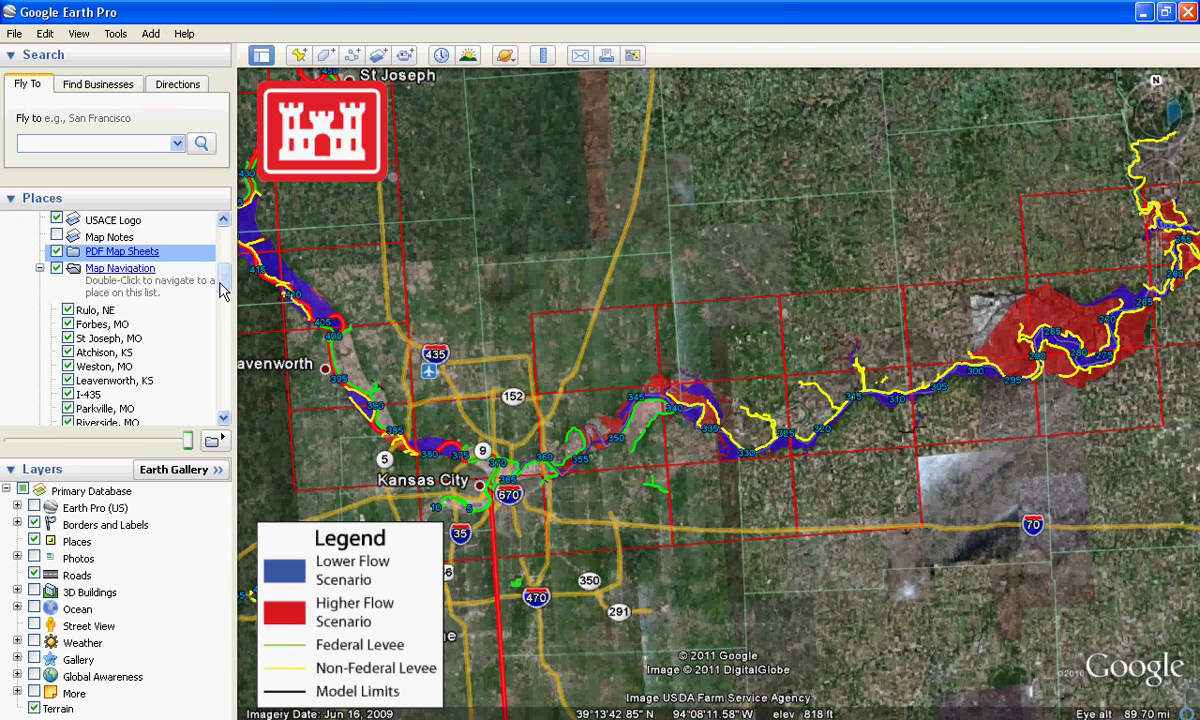
pyautogui.doubleClick(101, 340)
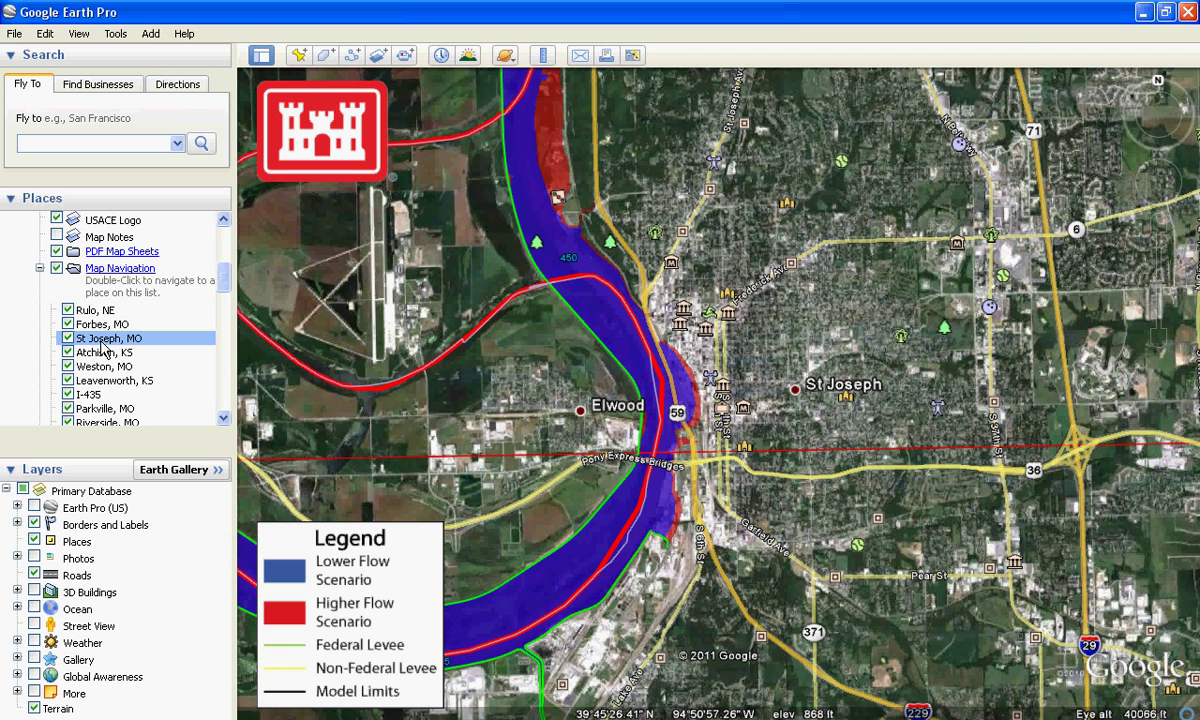
pyautogui.click(39, 268)
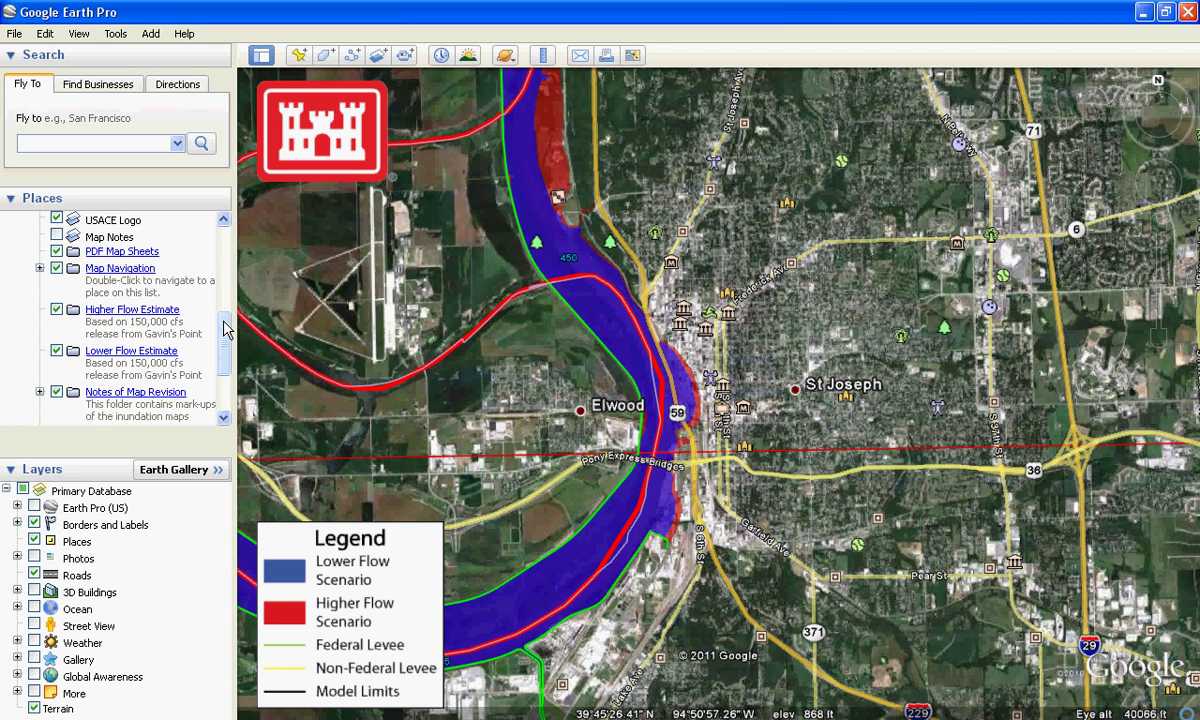
# Fly to the Higher Flow Estimate layer and zoom into the river bend's flood polygons
pyautogui.doubleClick(168, 311)
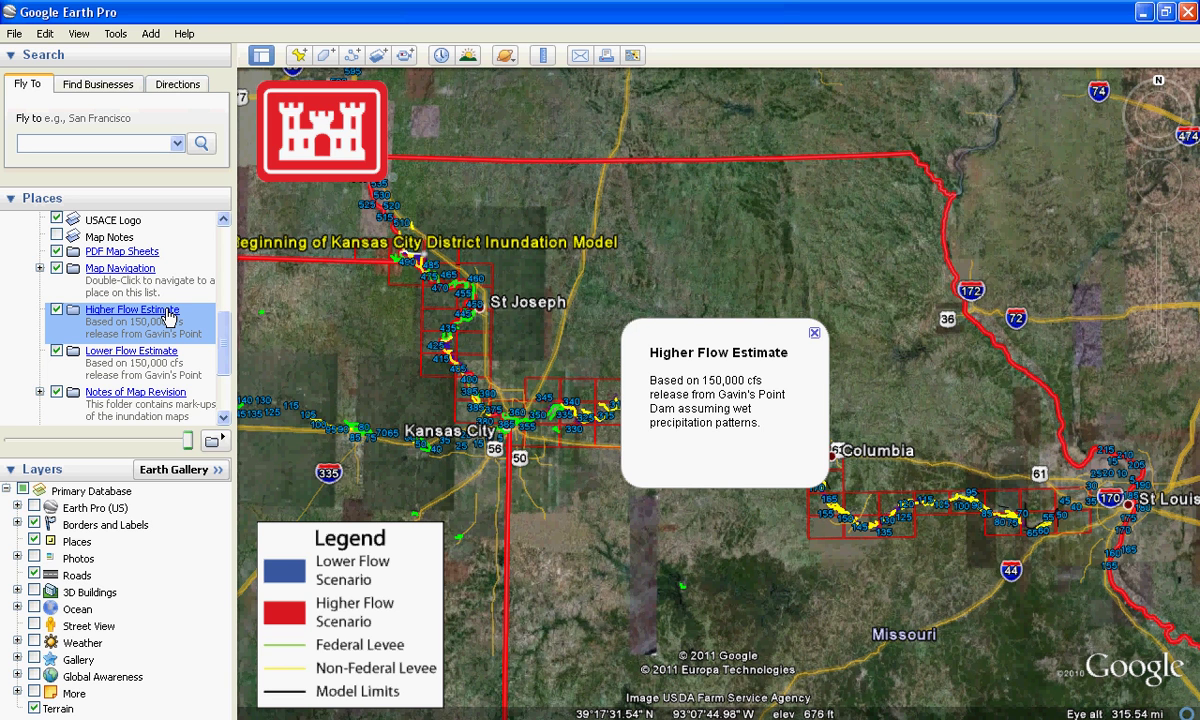
pyautogui.click(816, 334)
pyautogui.moveTo(710, 450); pyautogui.dragTo(748, 368)
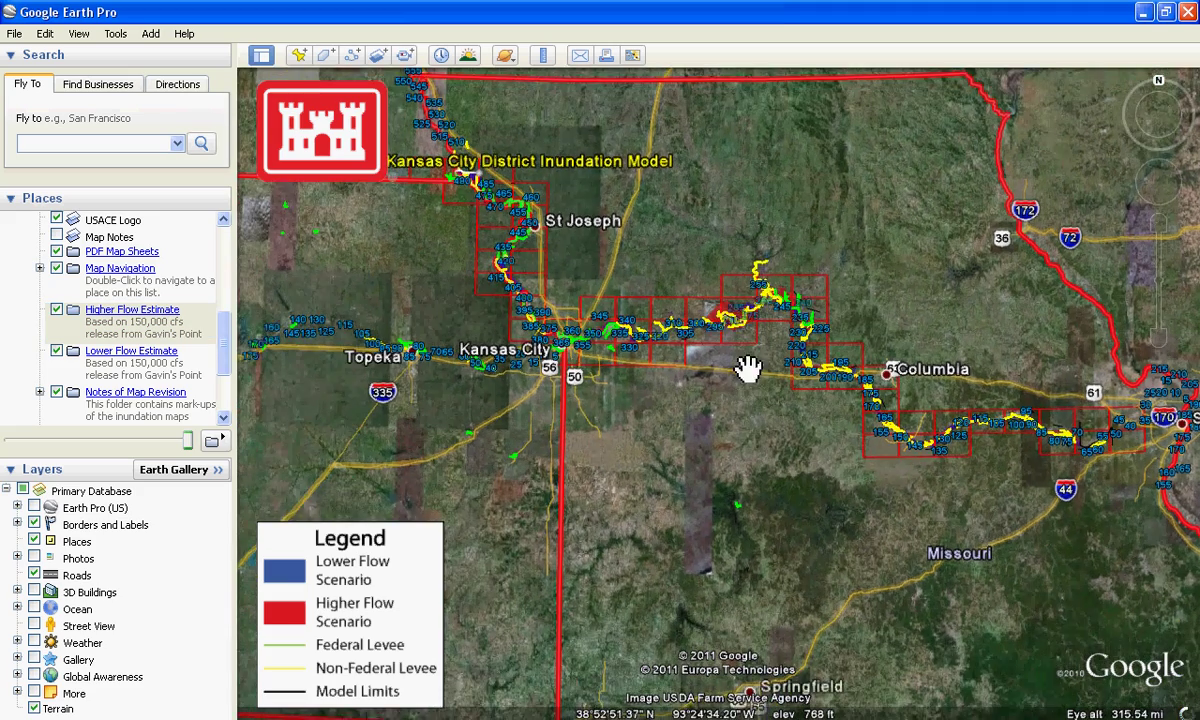
pyautogui.scroll(5, 750, 365)
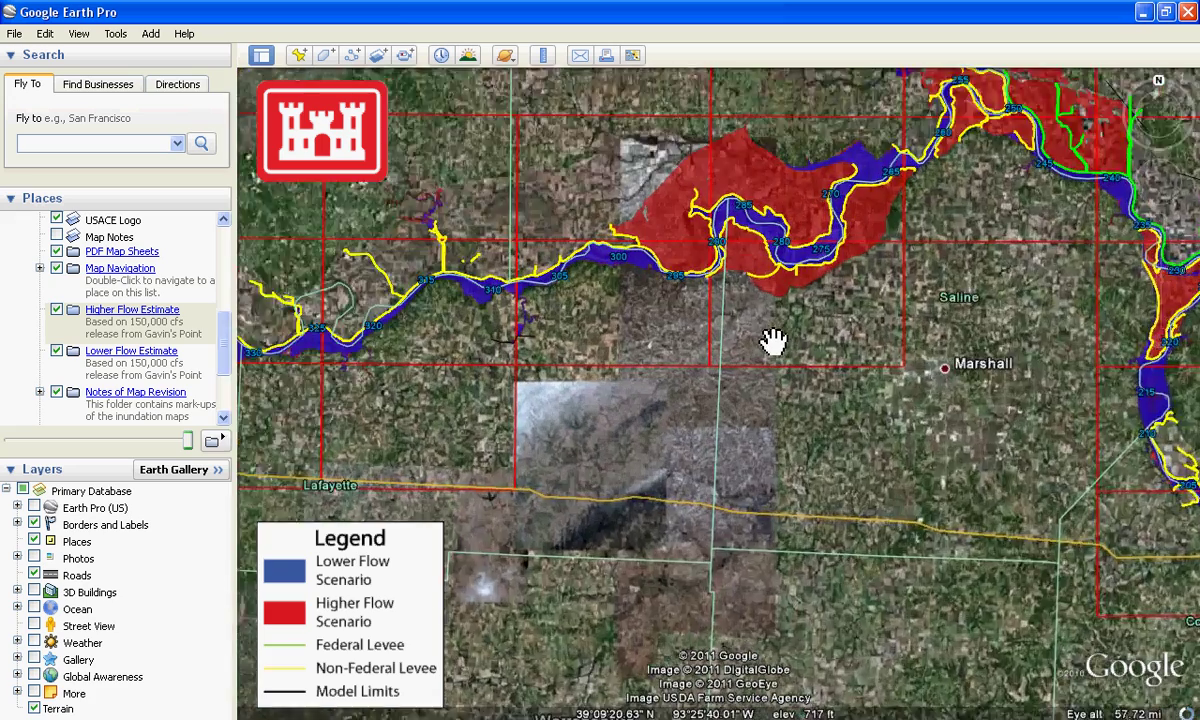
pyautogui.scroll(3, 773, 340)
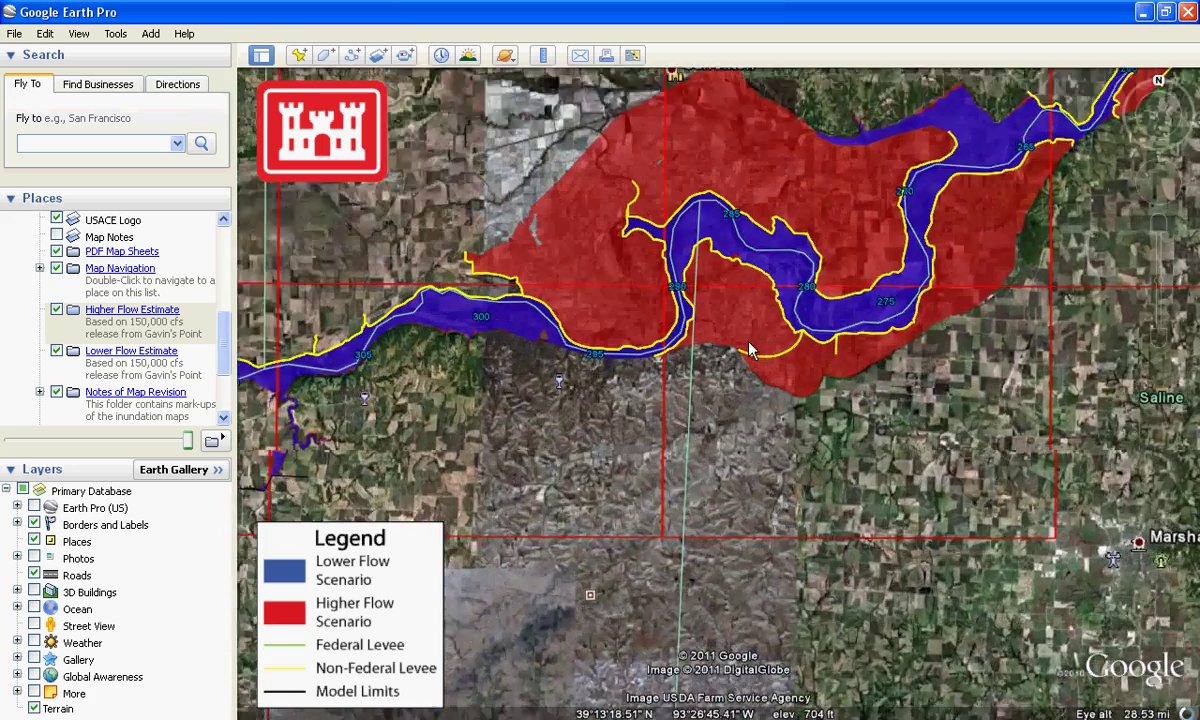
pyautogui.scroll(1, 750, 350)
pyautogui.moveTo(723, 300); pyautogui.dragTo(616, 337)
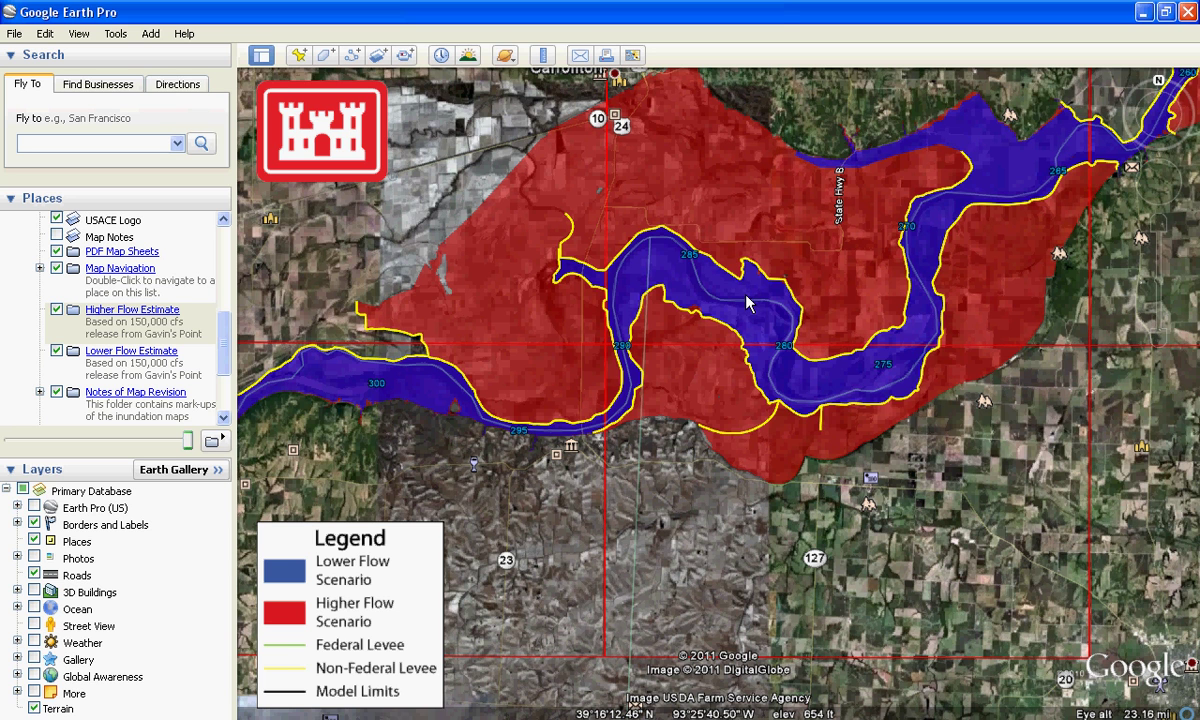
pyautogui.moveTo(223, 320); pyautogui.dragTo(225, 392)
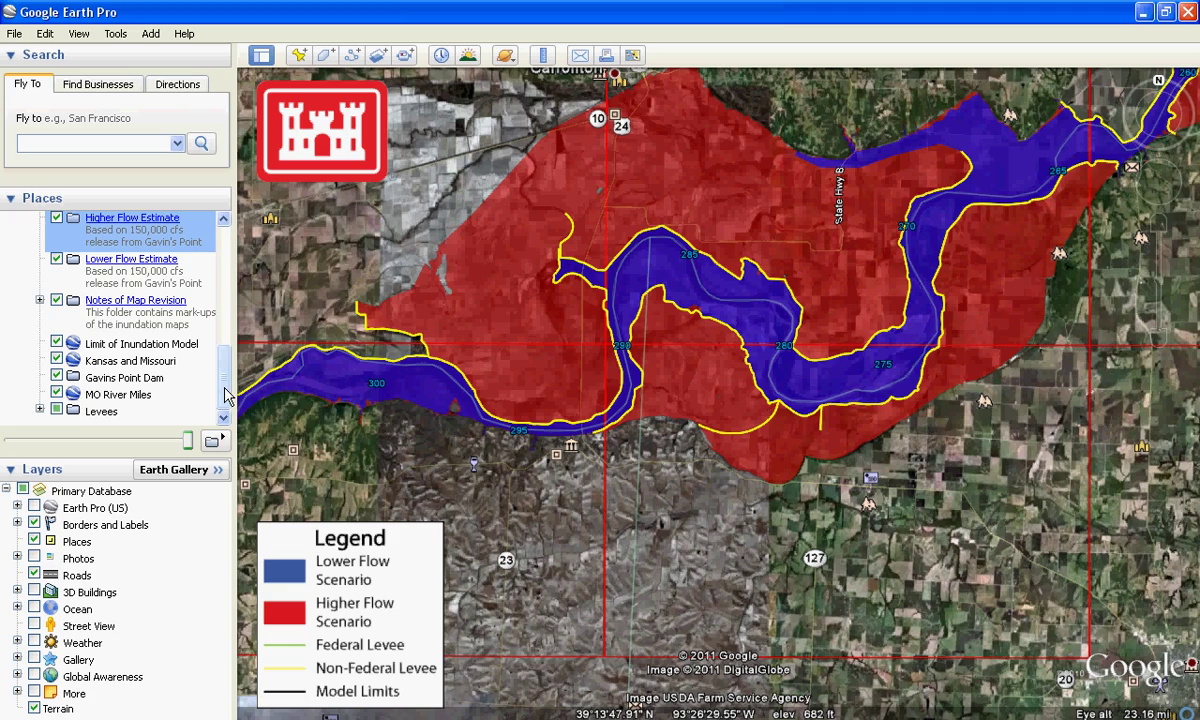
# Fly out to the Kansas and Missouri overview and expand the Levees folder
pyautogui.doubleClick(165, 363)
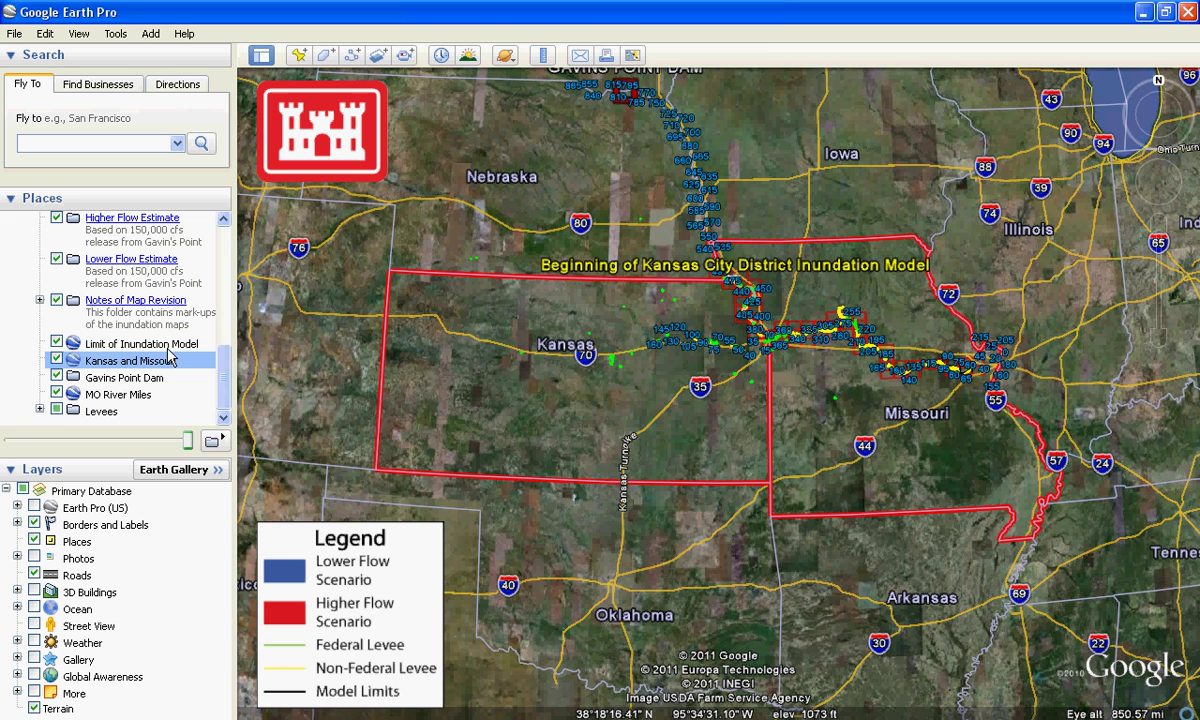
pyautogui.click(39, 411)
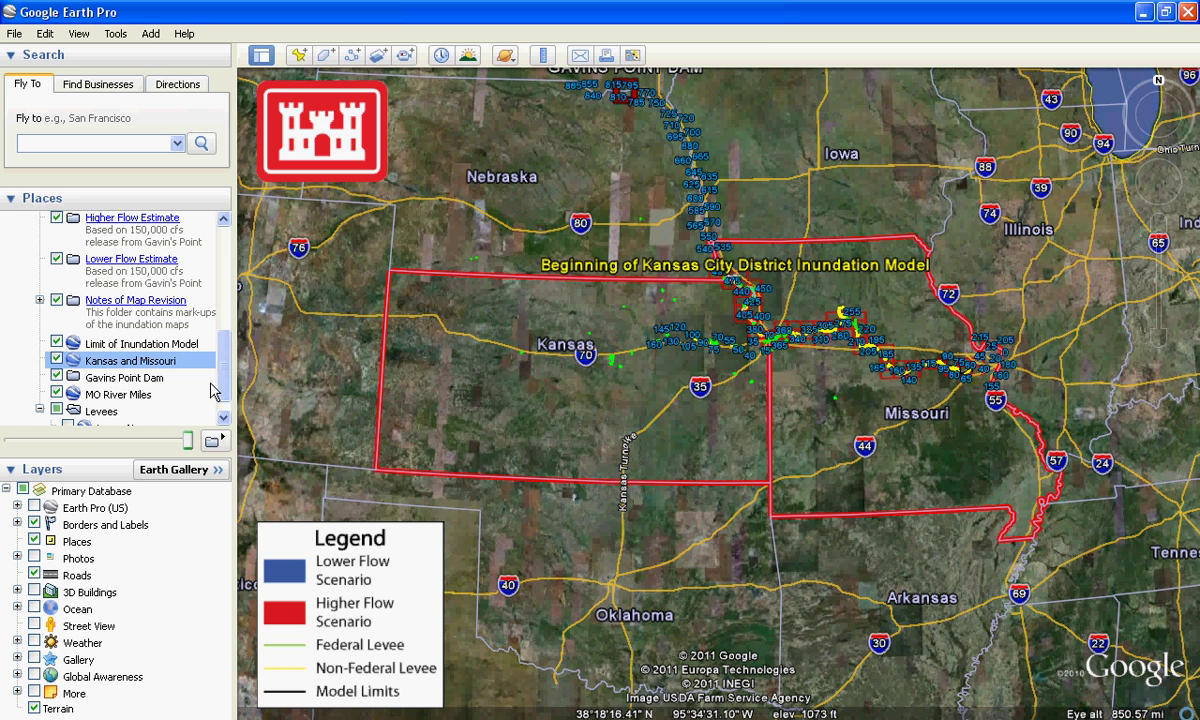
pyautogui.moveTo(223, 377); pyautogui.dragTo(227, 404)
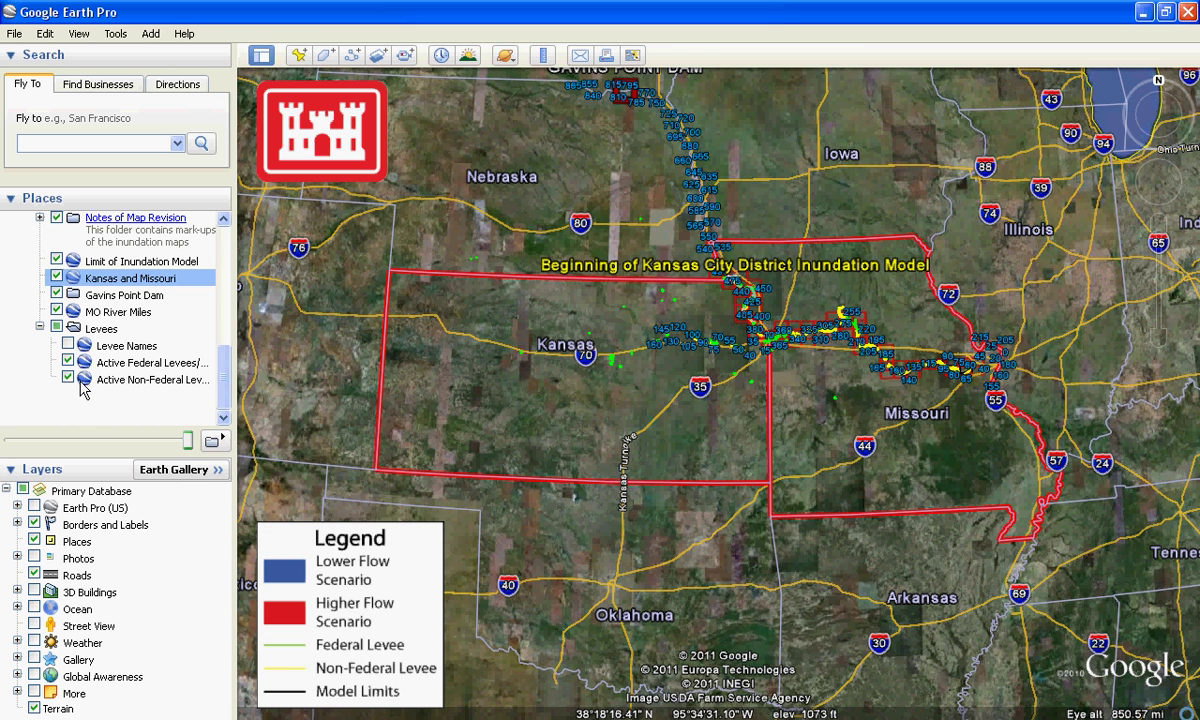
# Turn on the Levee Names layer to label levees such as Hays City Levee
pyautogui.click(67, 345)
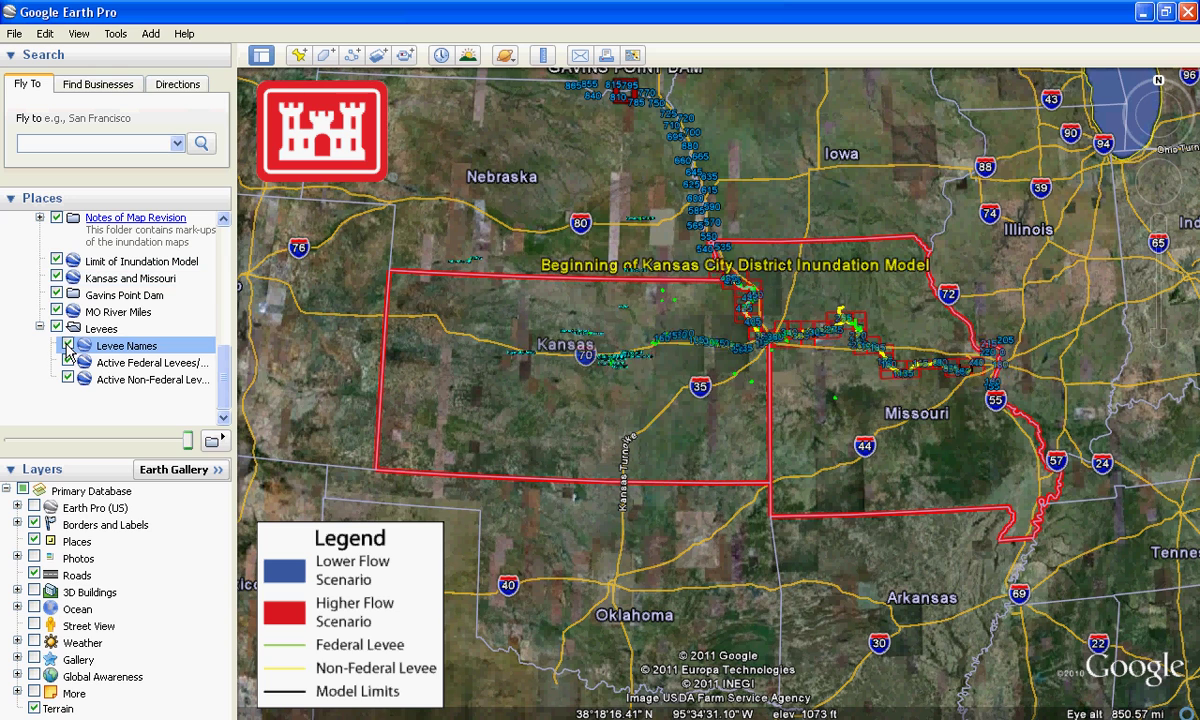